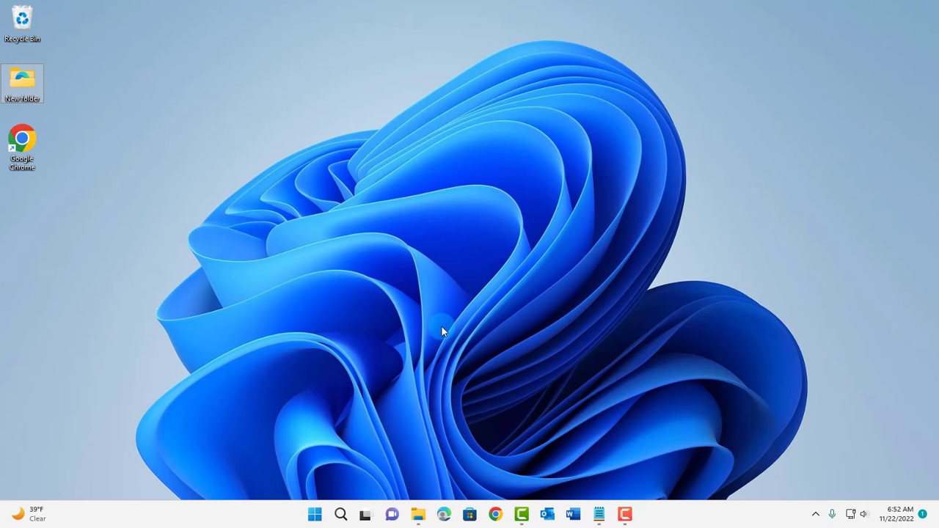
- Search for %Appdata% and open the AppData\Roaming folder in File Explorer
{"action": "left_click", "coordinate": [341, 516]}
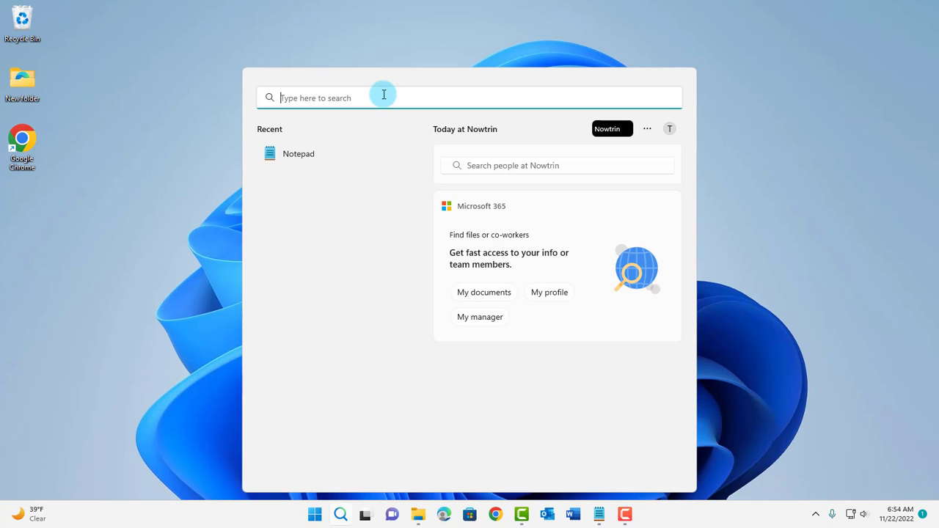
{"action": "type", "text": "%"}
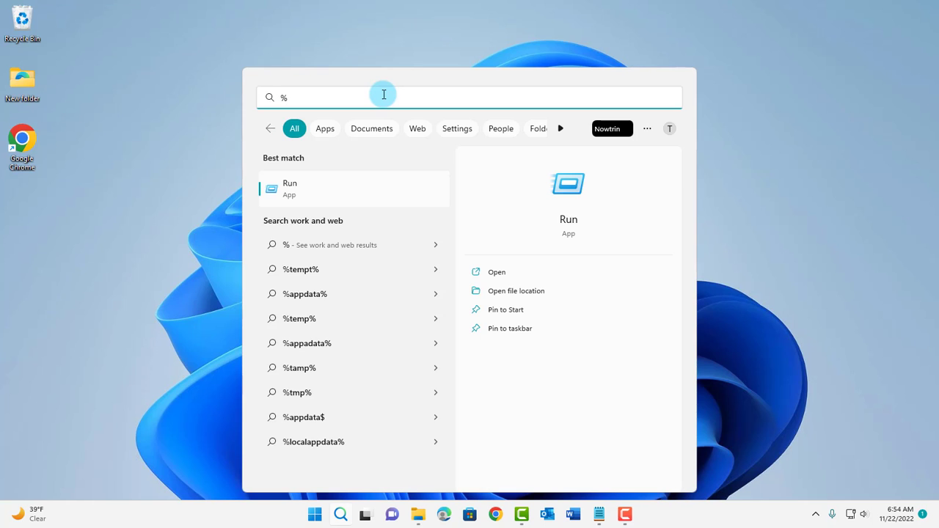
{"action": "type", "text": "Appdata"}
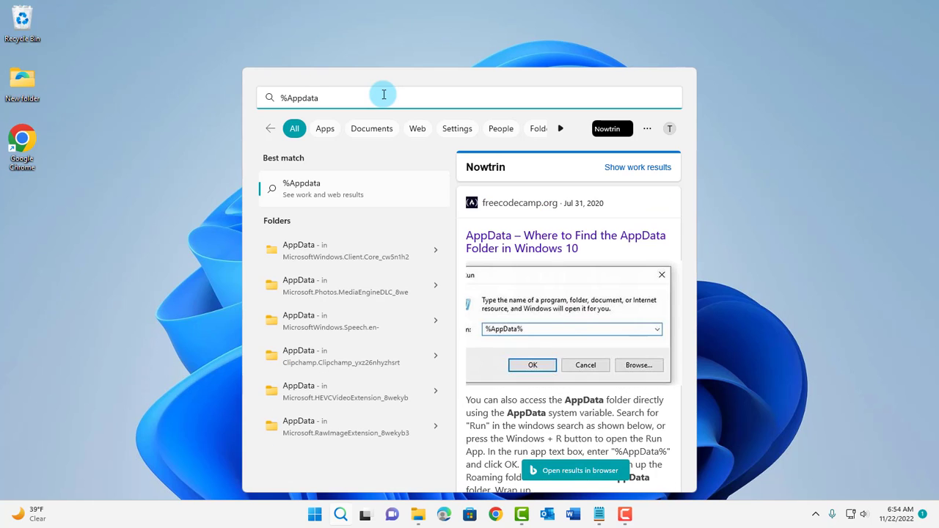
{"action": "type", "text": "%"}
{"action": "key", "text": "Return"}
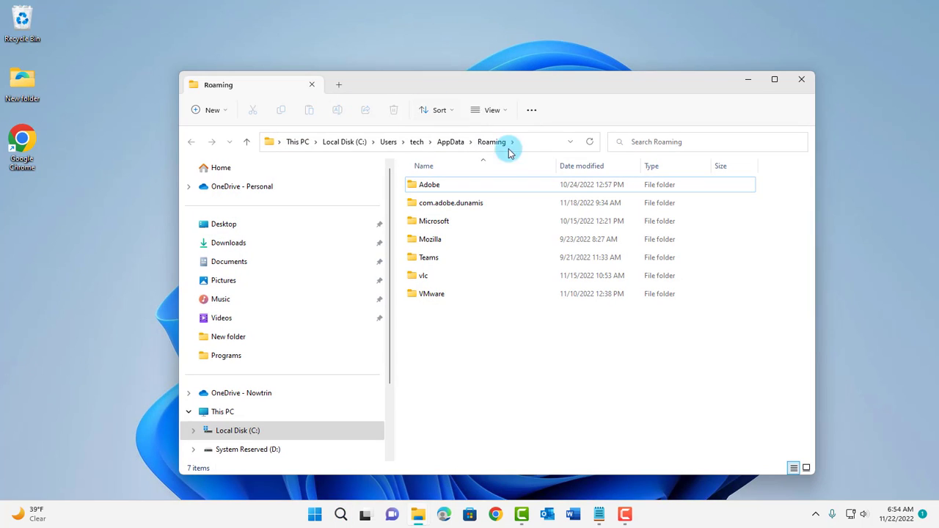
- Browse into Roaming\Microsoft\Templates to list the Normal and NormalEmail Word templates
{"action": "left_click", "coordinate": [530, 143]}
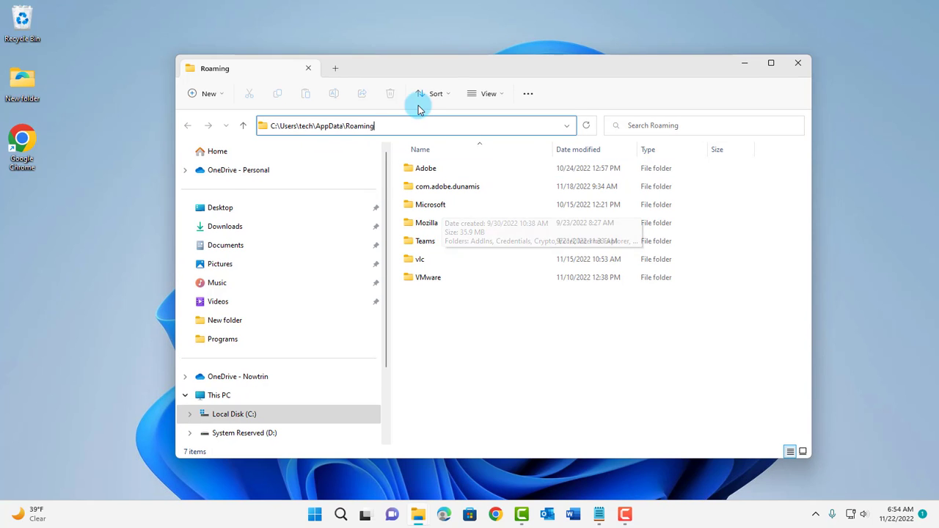
{"action": "left_click", "coordinate": [435, 206]}
{"action": "double_click", "coordinate": [435, 206]}
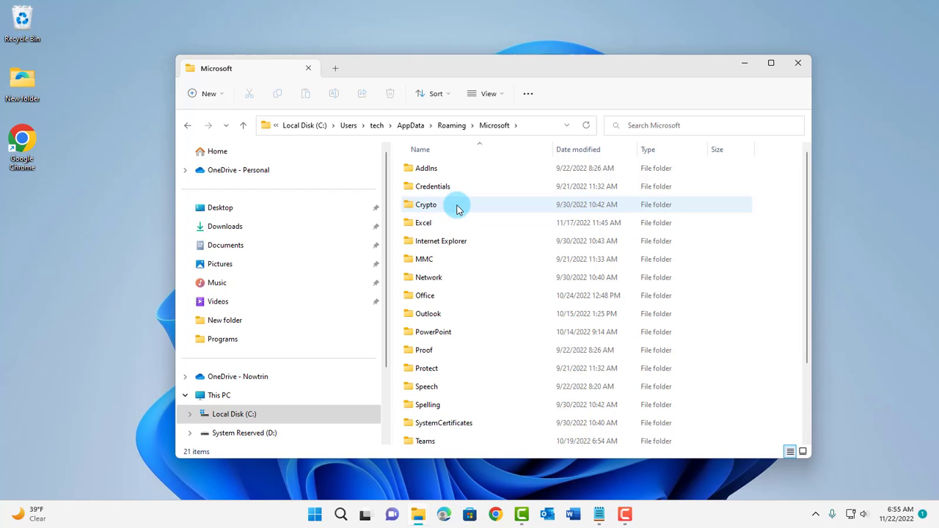
{"action": "scroll", "coordinate": [470, 257], "scroll_direction": "down", "scroll_amount": 2}
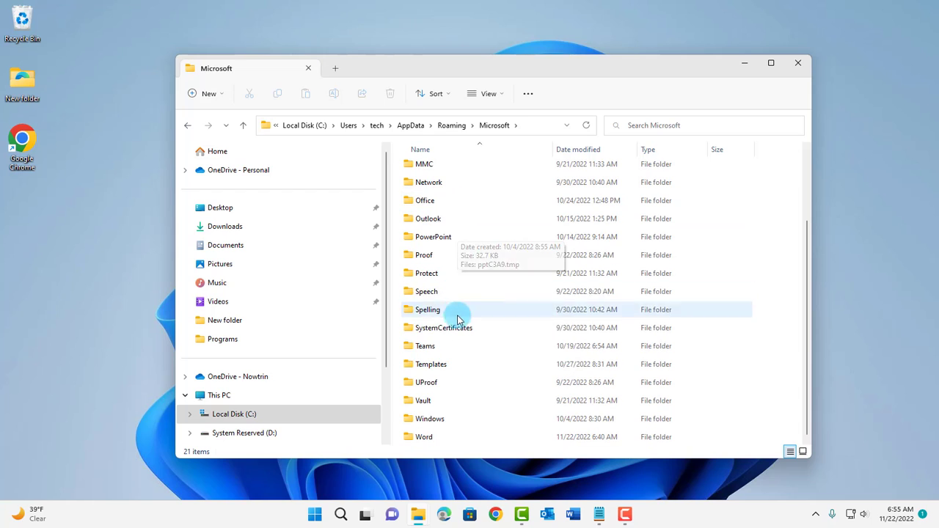
{"action": "double_click", "coordinate": [440, 370]}
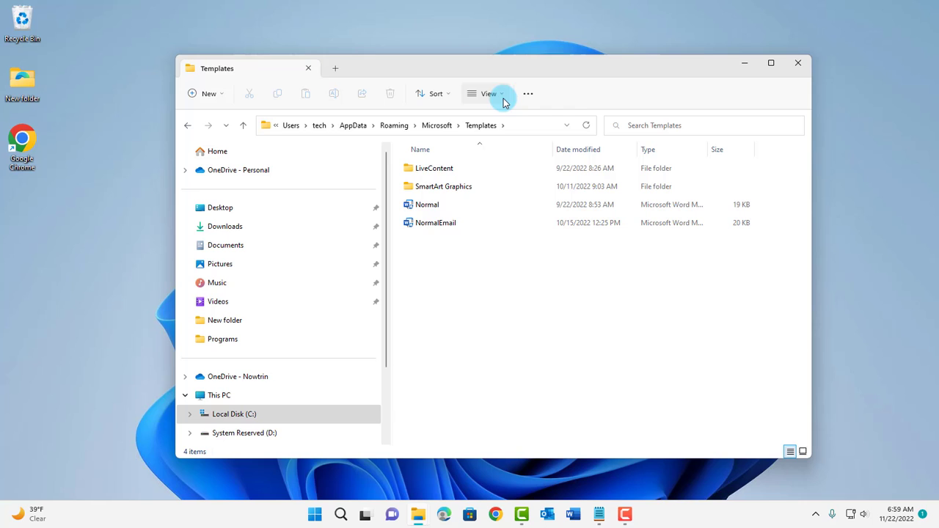
- Turn on file name extensions so Normal.dotm and NormalEmail.dotm show their full names
{"action": "left_click", "coordinate": [504, 96]}
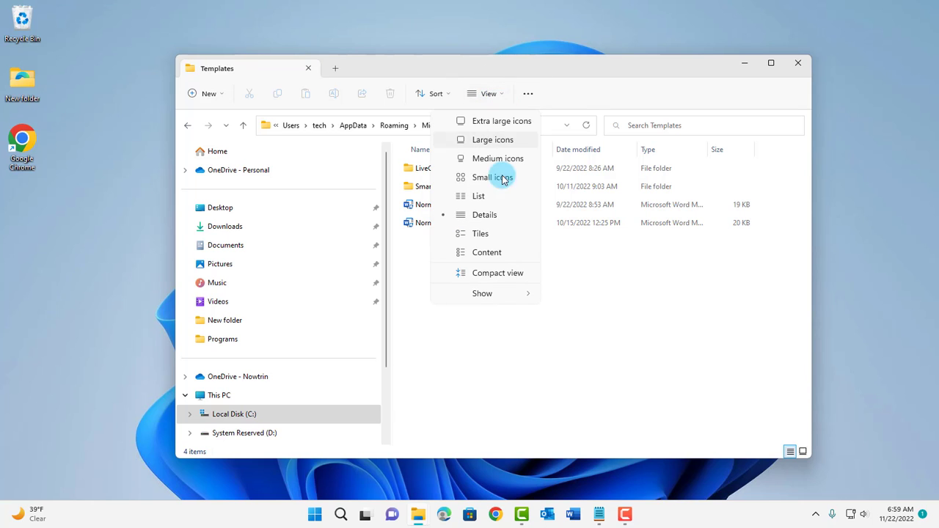
{"action": "mouse_move", "coordinate": [485, 295]}
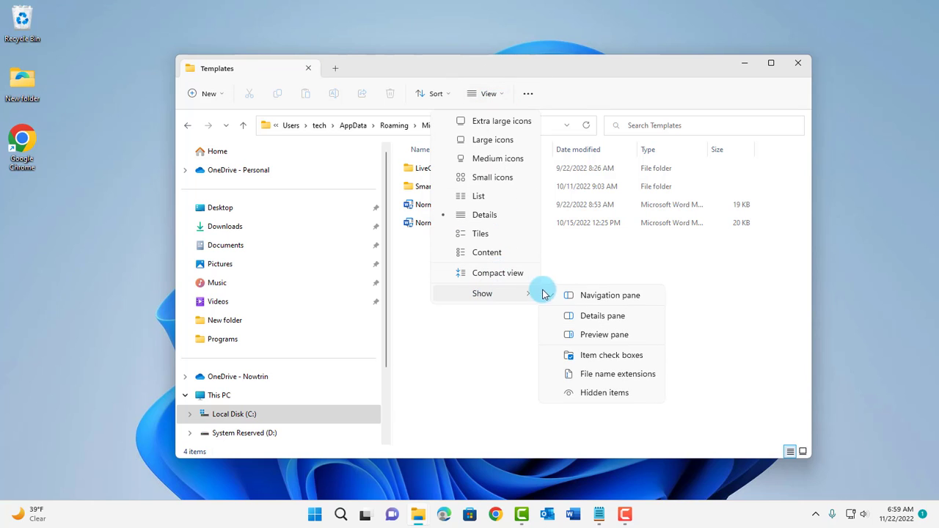
{"action": "left_click", "coordinate": [601, 377]}
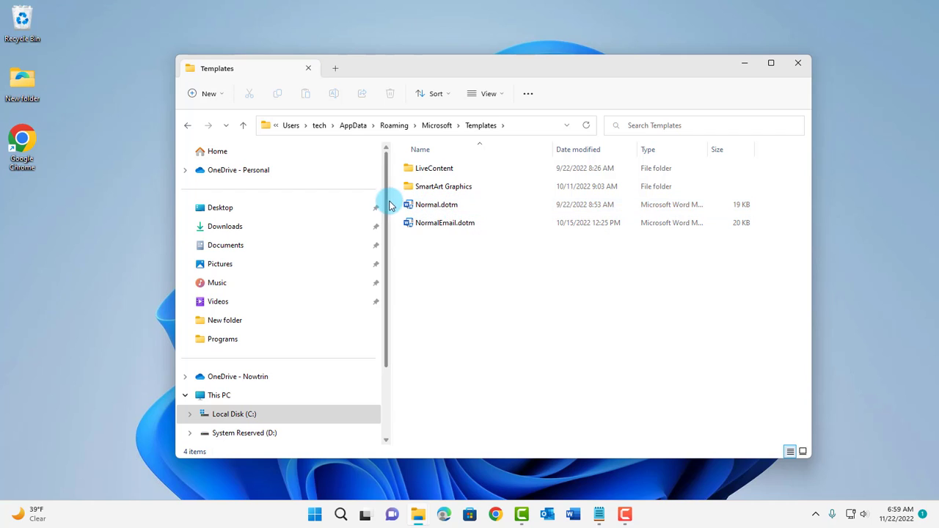
- Change Normal.dotm's extension to .old, accepting the extension-change warning
{"action": "right_click", "coordinate": [448, 208]}
{"action": "right_click", "coordinate": [439, 207]}
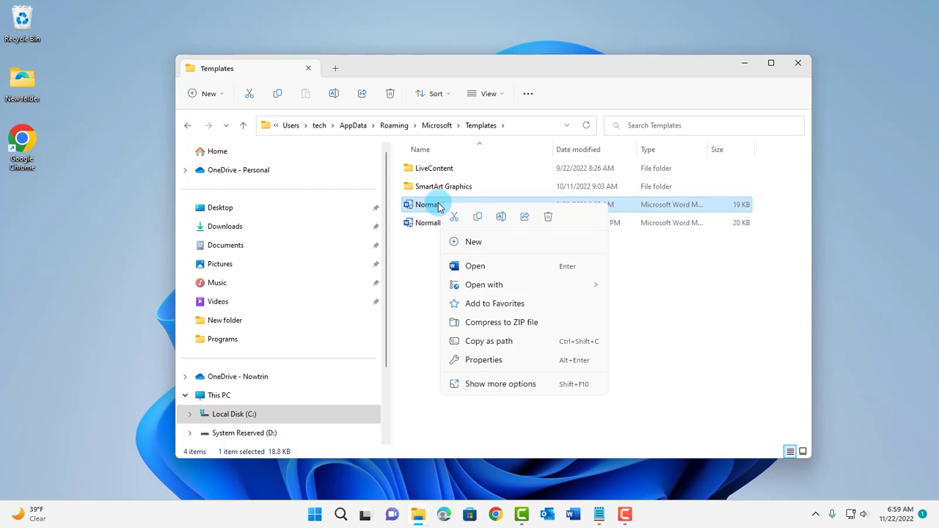
{"action": "left_click", "coordinate": [506, 221]}
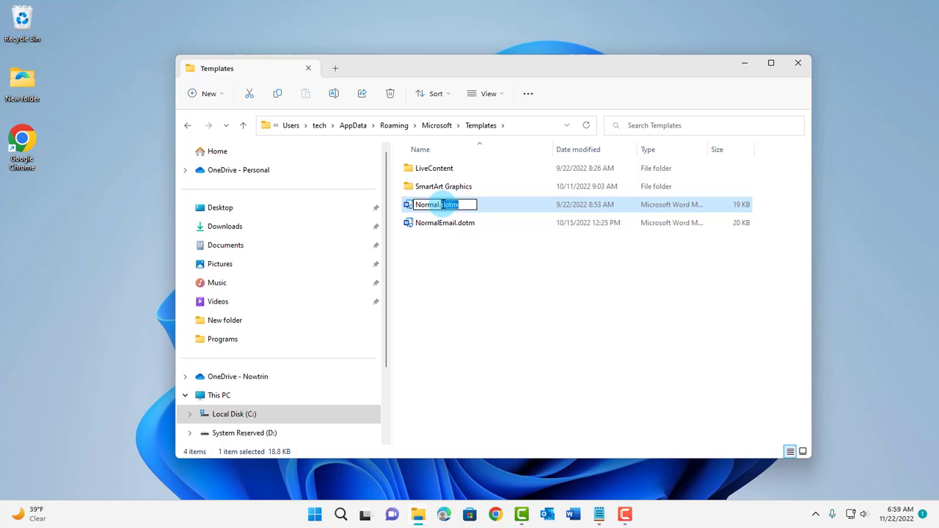
{"action": "left_click_drag", "start_coordinate": [442, 204], "coordinate": [486, 211]}
{"action": "type", "text": "old"}
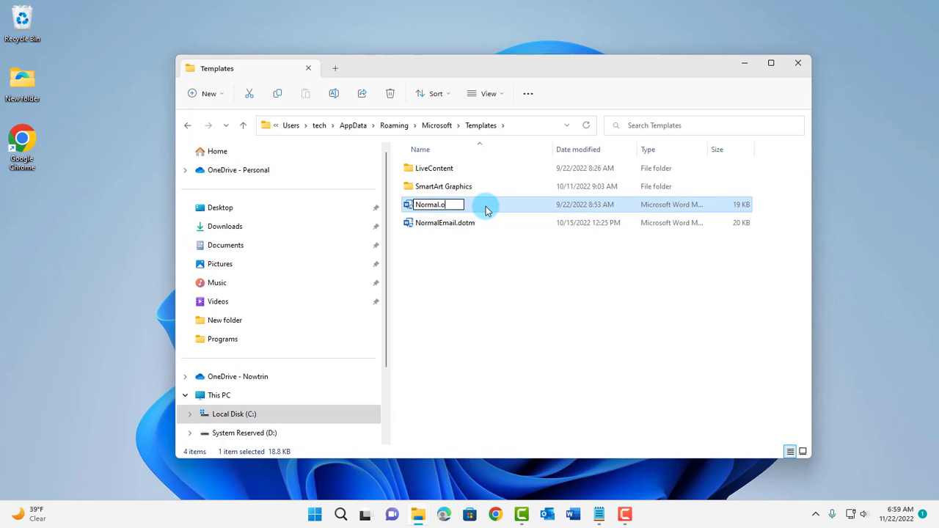
{"action": "key", "text": "Return"}
{"action": "left_click", "coordinate": [528, 262]}
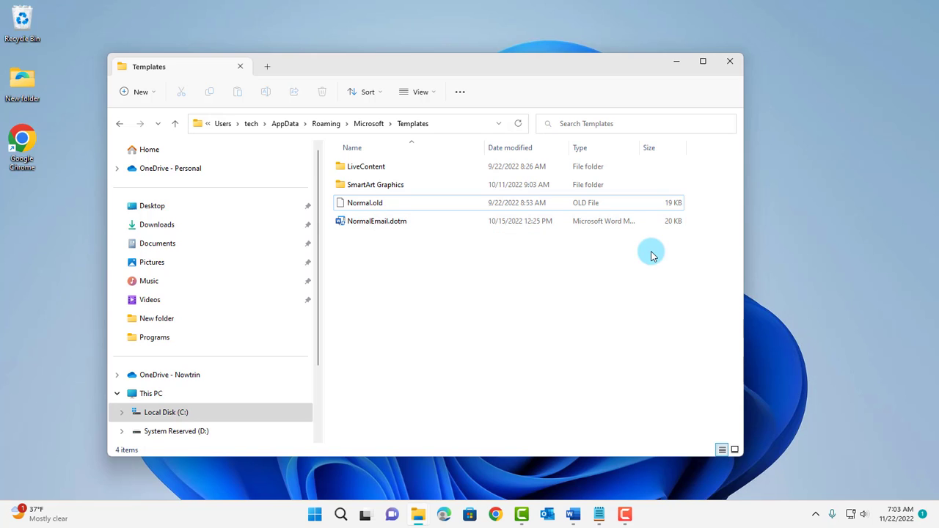
- Launch Word, create a blank document and type the test text 'hgfhfh'
{"action": "left_click", "coordinate": [572, 514]}
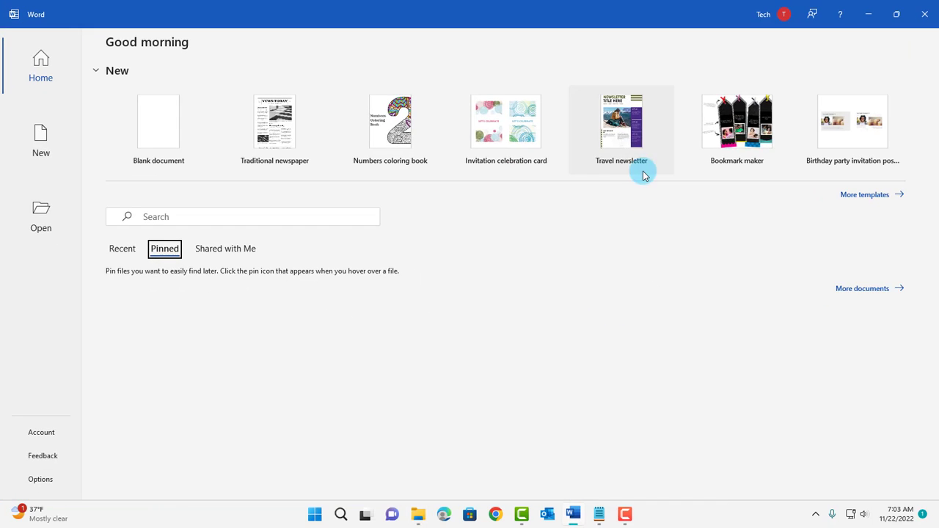
{"action": "left_click", "coordinate": [162, 122]}
{"action": "left_click", "coordinate": [895, 14]}
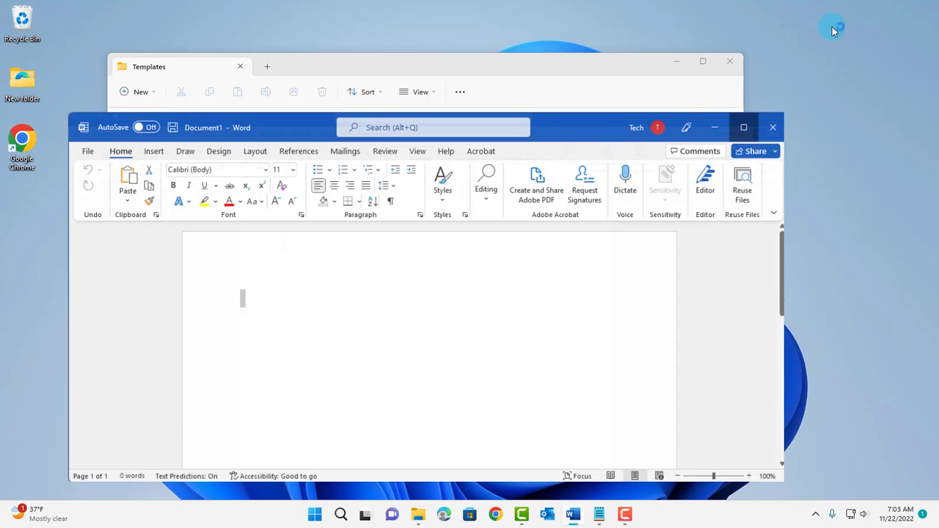
{"action": "type", "text": "hgfhfh"}
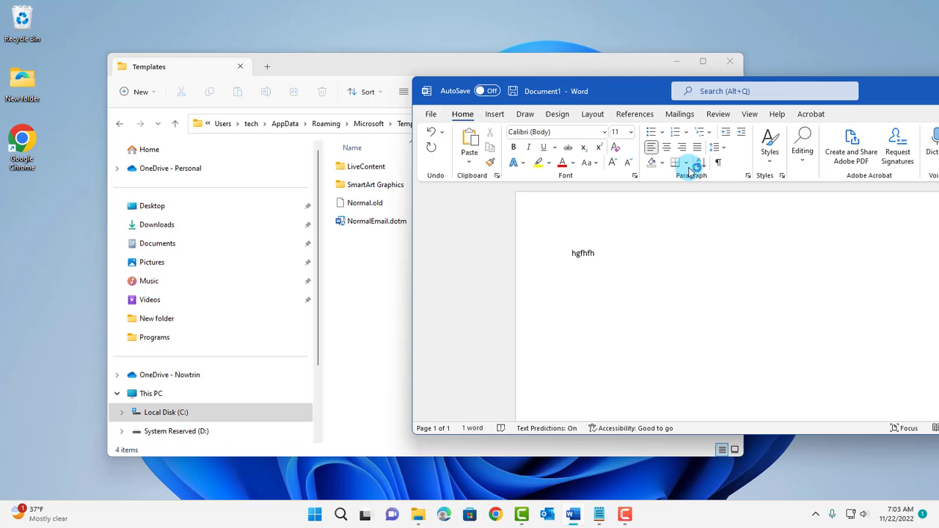
{"action": "left_click_drag", "start_coordinate": [880, 90], "coordinate": [619, 246]}
- Close the test document without saving and close the Templates folder window
{"action": "left_click", "coordinate": [831, 244]}
{"action": "left_click", "coordinate": [542, 474]}
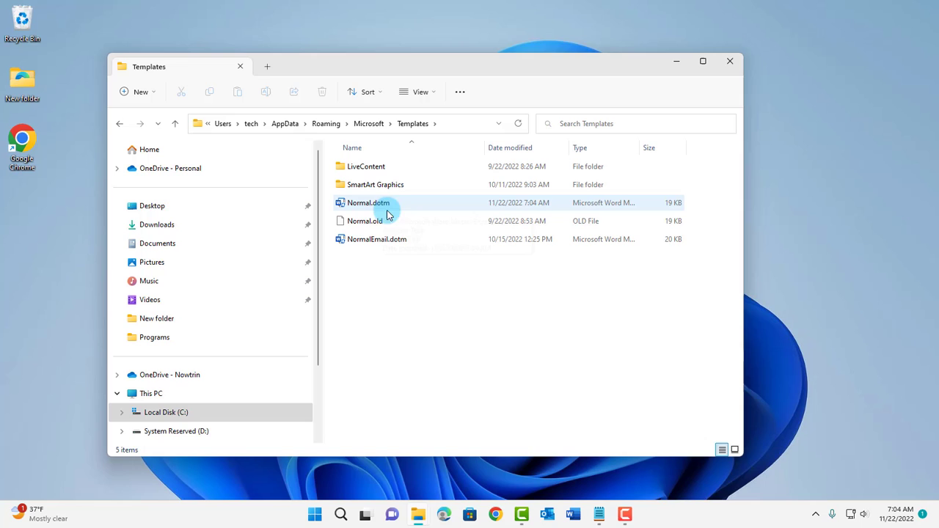
{"action": "left_click", "coordinate": [732, 64]}
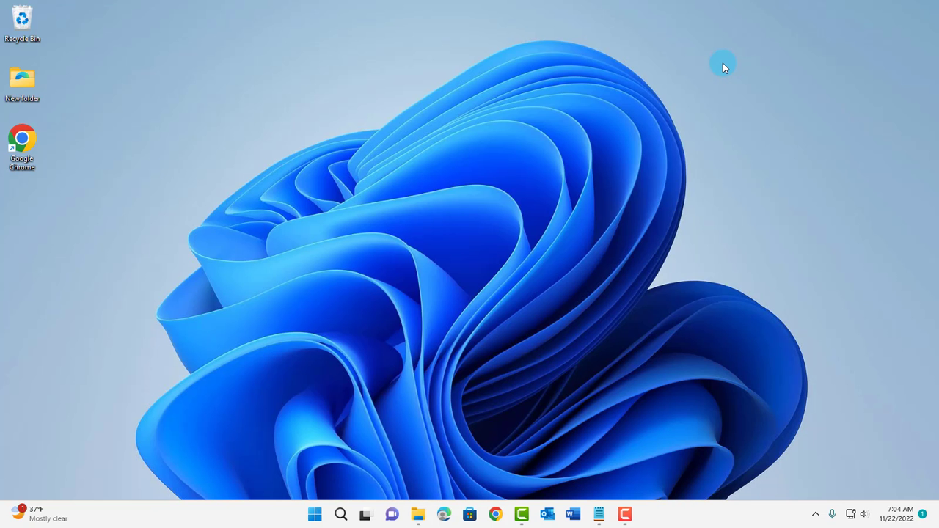
- Run regedit from the Start button's Run dialog to open Registry Editor
{"action": "right_click", "coordinate": [317, 519]}
{"action": "left_click", "coordinate": [273, 446]}
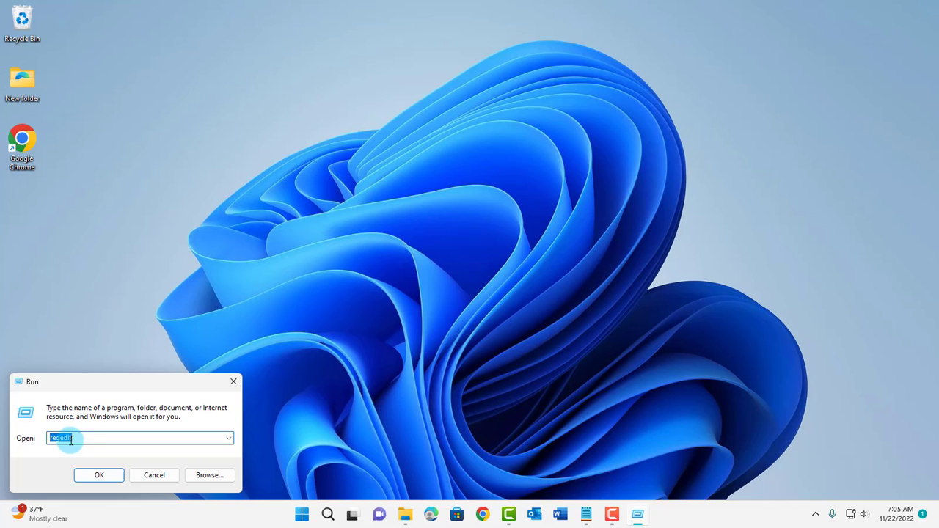
{"action": "left_click", "coordinate": [103, 475]}
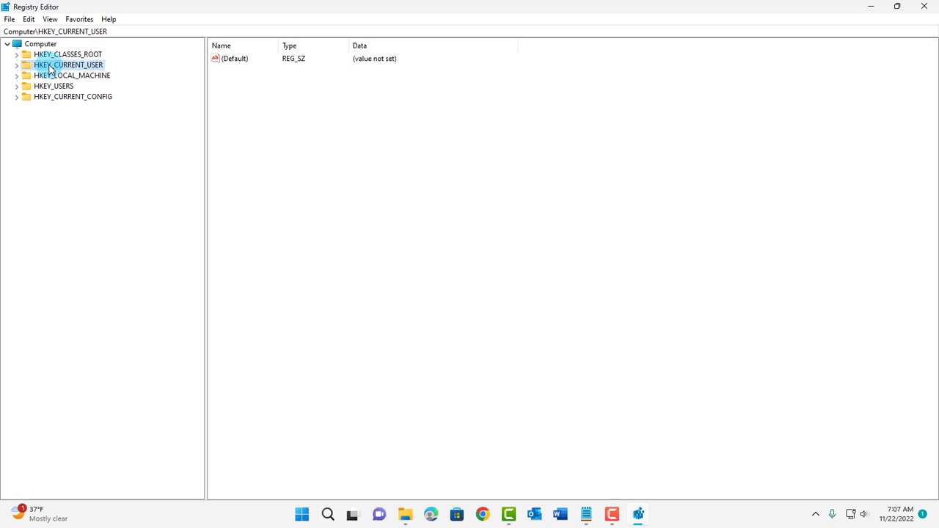
- Expand HKEY_CURRENT_USER\Software\Microsoft and open Office, showing its 15.0, 16.0 and 8.0 keys
{"action": "double_click", "coordinate": [49, 68]}
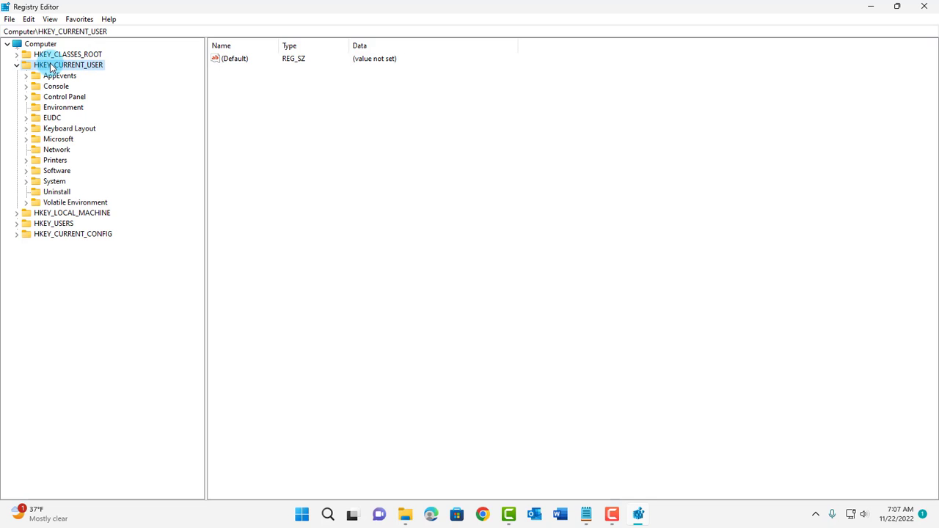
{"action": "left_click", "coordinate": [56, 171]}
{"action": "double_click", "coordinate": [56, 172]}
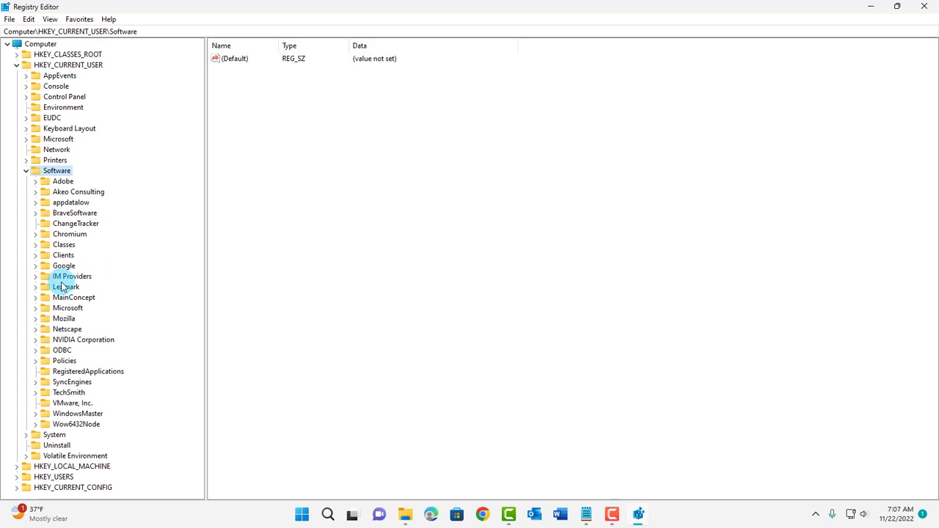
{"action": "double_click", "coordinate": [67, 308]}
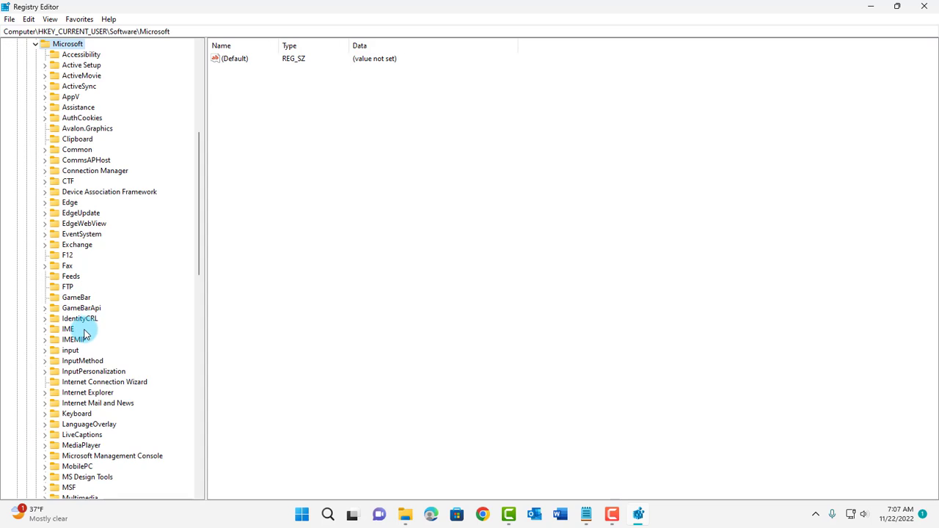
{"action": "scroll", "coordinate": [92, 328], "scroll_direction": "down", "scroll_amount": 13}
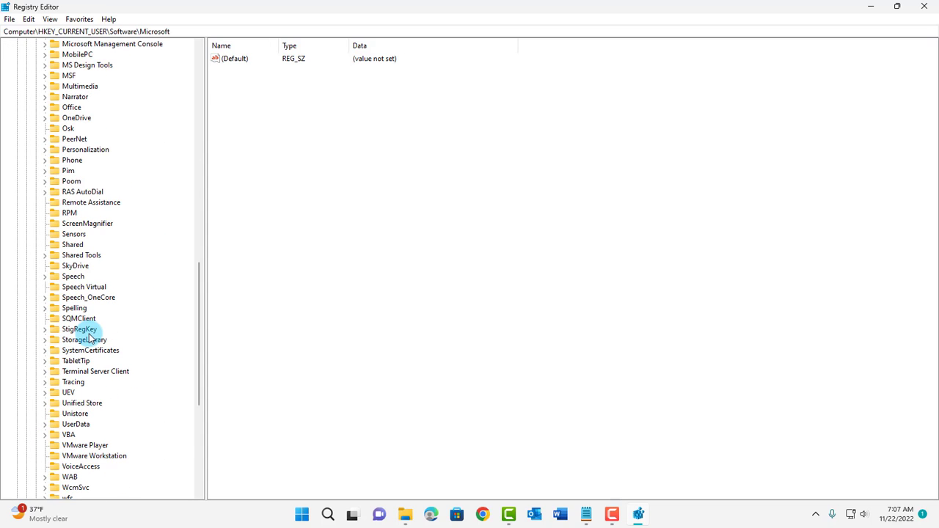
{"action": "scroll", "coordinate": [90, 336], "scroll_direction": "down", "scroll_amount": 5}
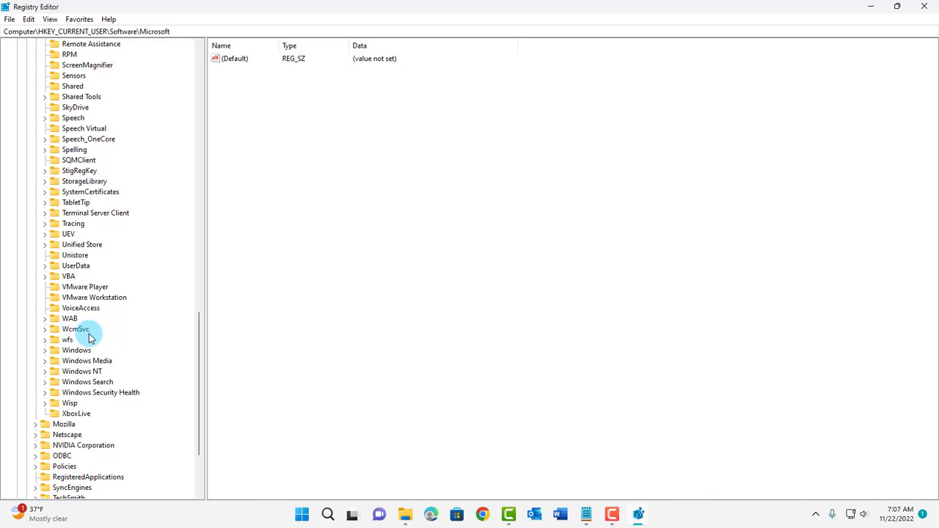
{"action": "scroll", "coordinate": [89, 336], "scroll_direction": "up", "scroll_amount": 7}
{"action": "left_click", "coordinate": [81, 170]}
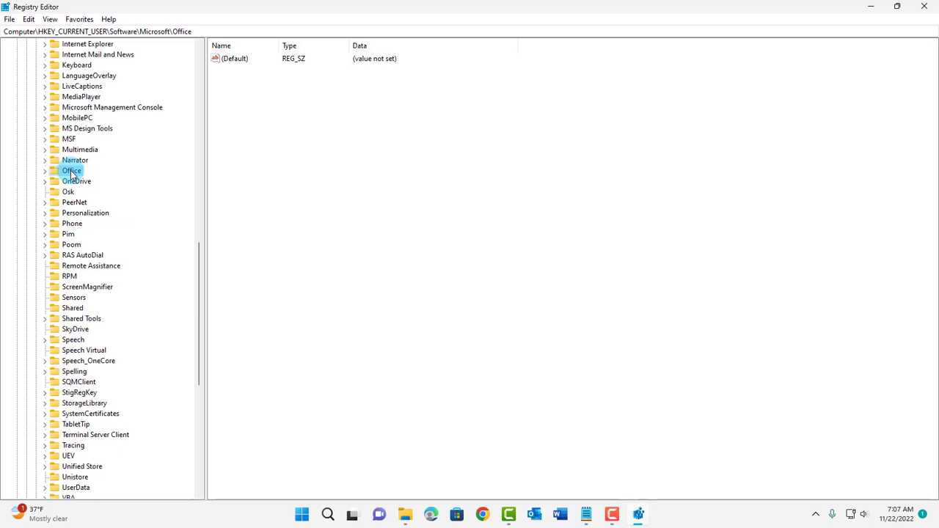
{"action": "double_click", "coordinate": [71, 173]}
- Expand Office\16.0 to list subkeys such as Access, Common, Excel, Outlook, Word and WEF
{"action": "left_click", "coordinate": [52, 192]}
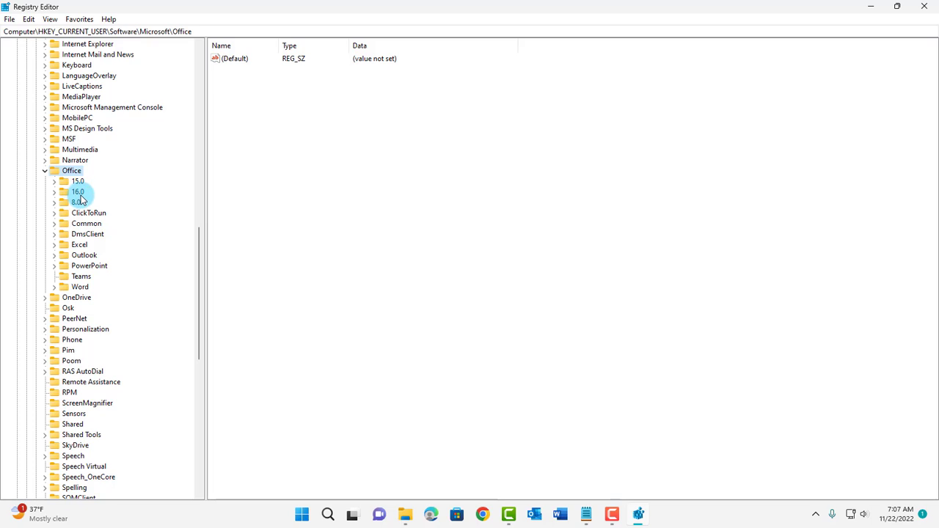
{"action": "left_click", "coordinate": [78, 193]}
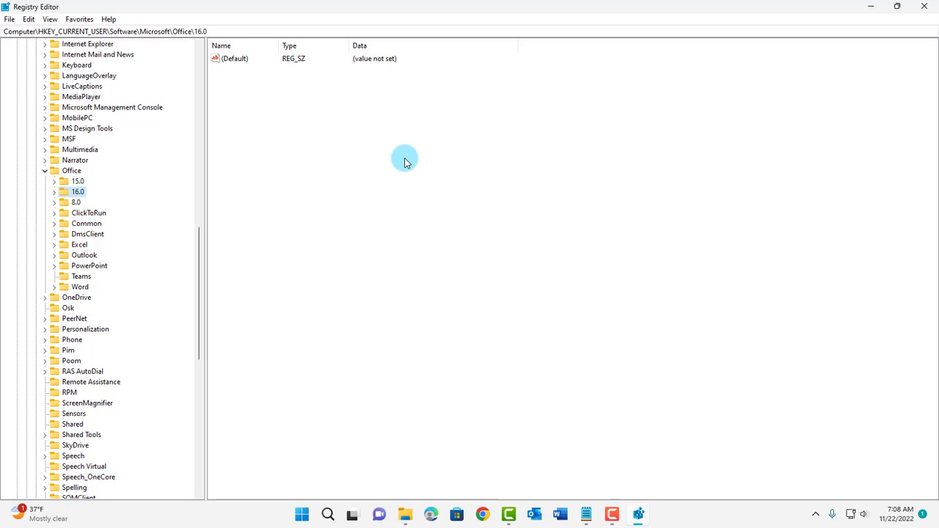
{"action": "double_click", "coordinate": [74, 192]}
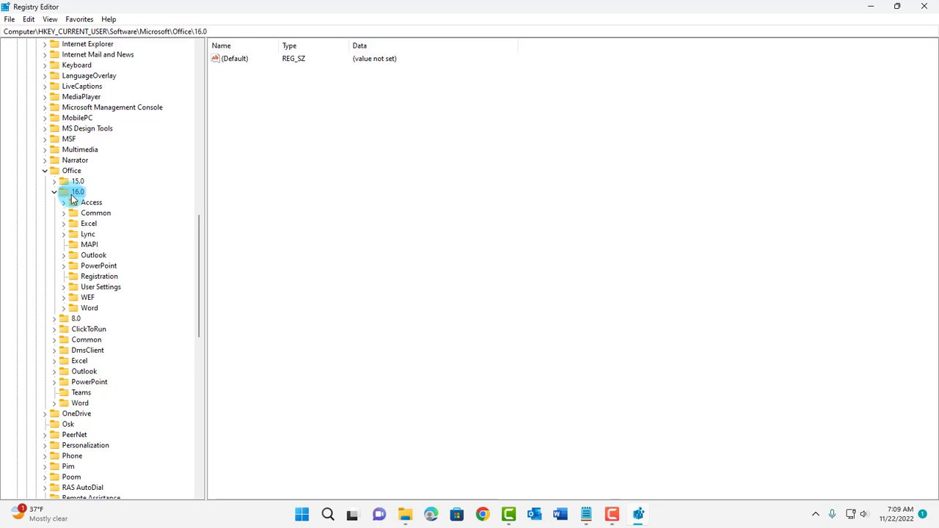
- Delete the Word key under Office\16.0 and confirm the permanent key deletion
{"action": "right_click", "coordinate": [87, 309]}
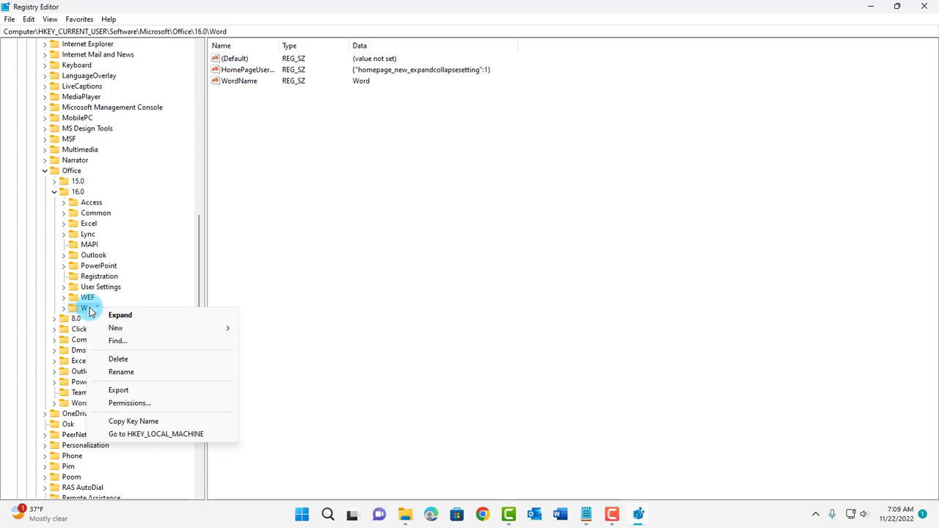
{"action": "left_click", "coordinate": [121, 358]}
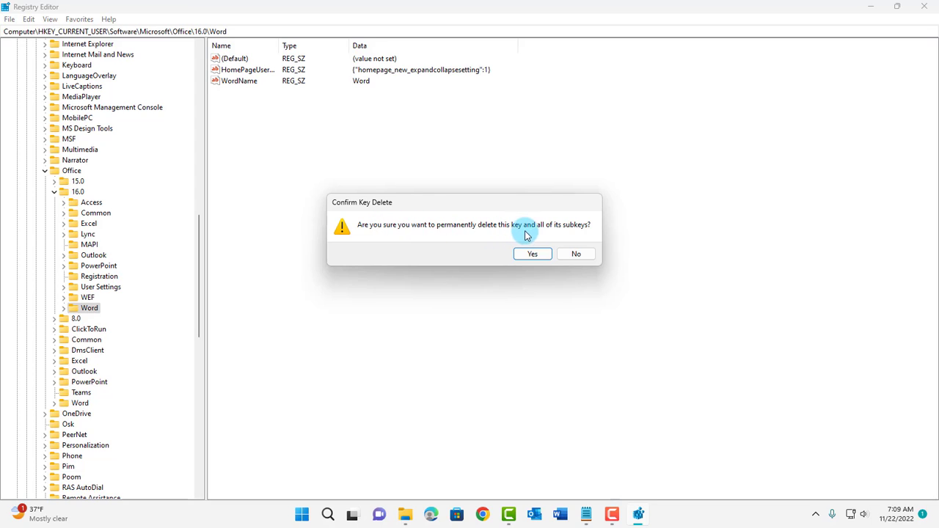
{"action": "left_click", "coordinate": [543, 257]}
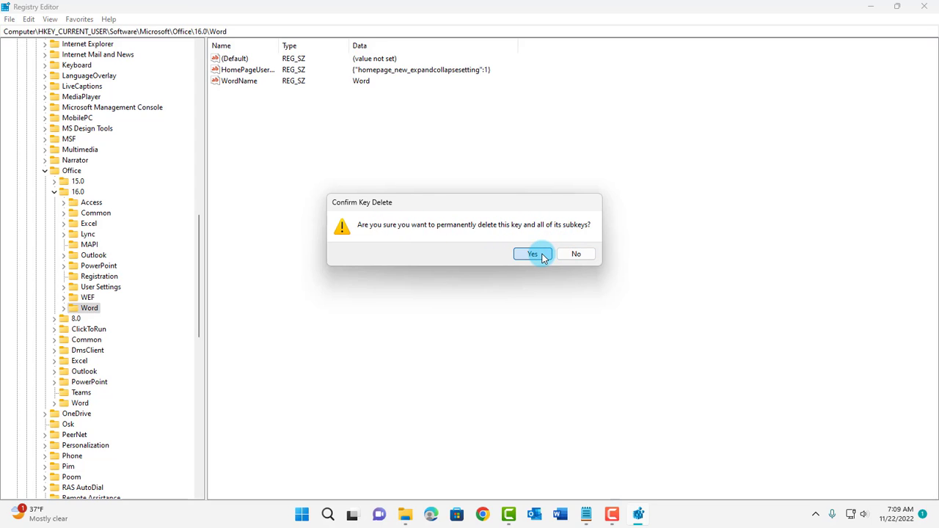
- Close Registry Editor and relaunch Word with a new blank Document1
{"action": "left_click", "coordinate": [925, 9]}
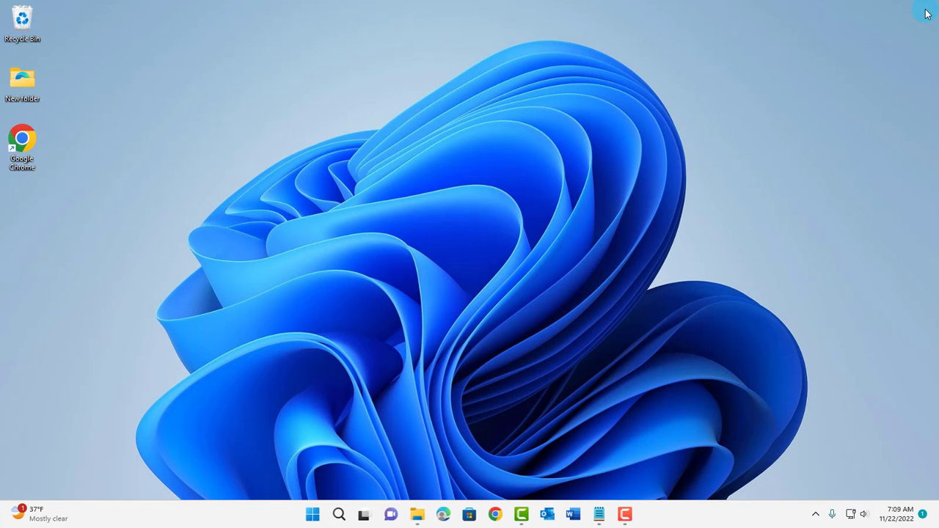
{"action": "left_click", "coordinate": [574, 515]}
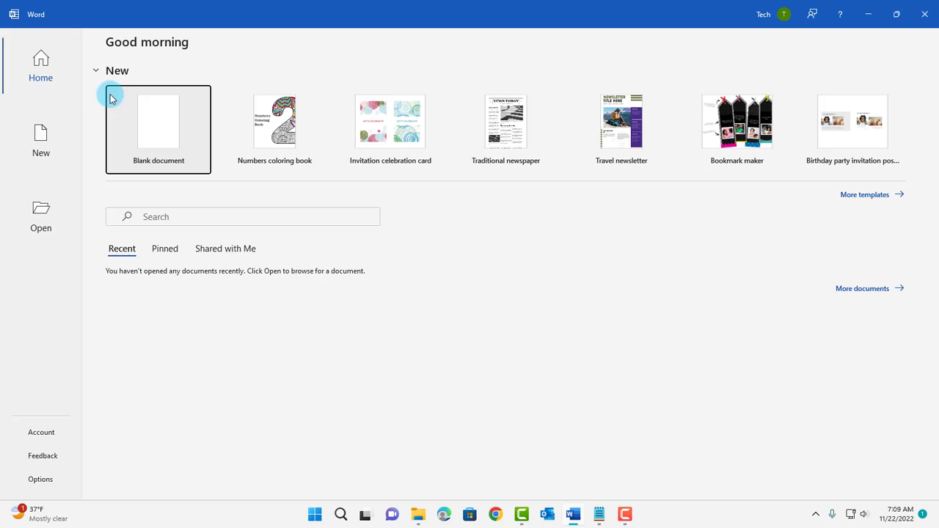
{"action": "left_click", "coordinate": [169, 110]}
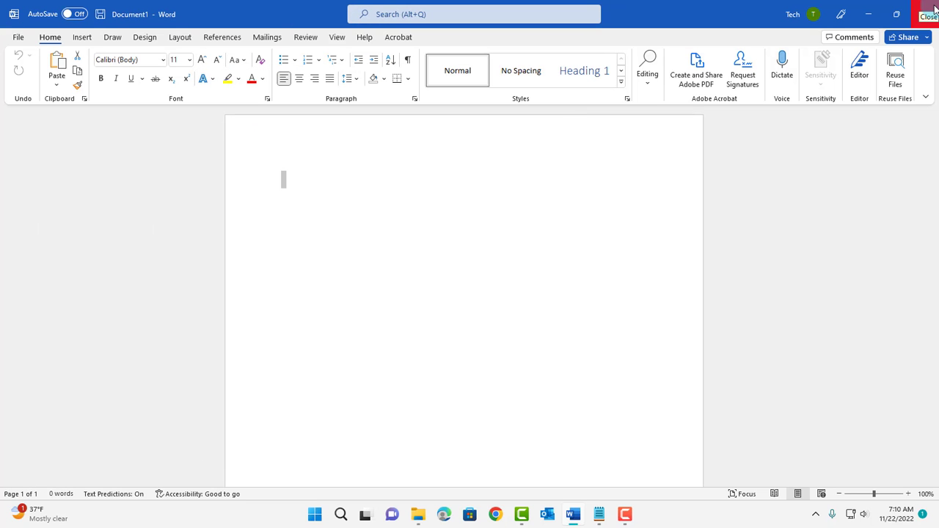
{"action": "left_click", "coordinate": [635, 230]}
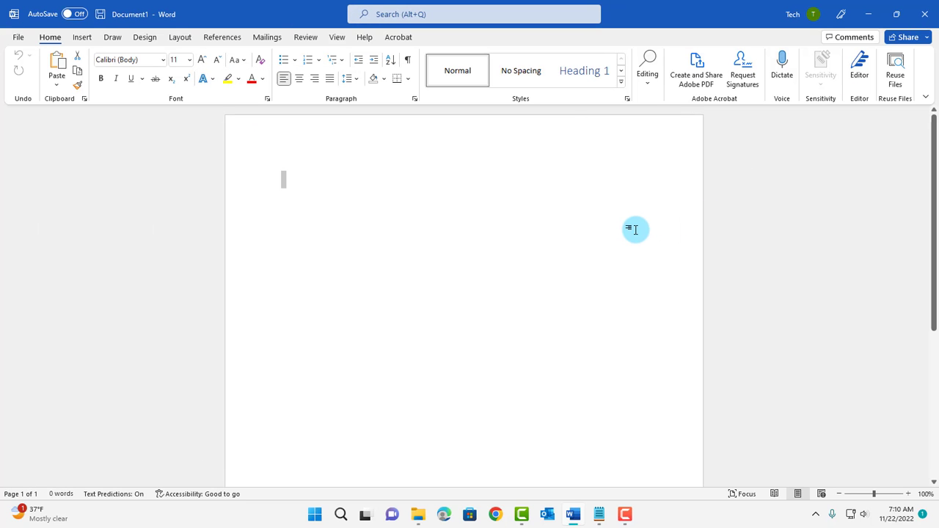